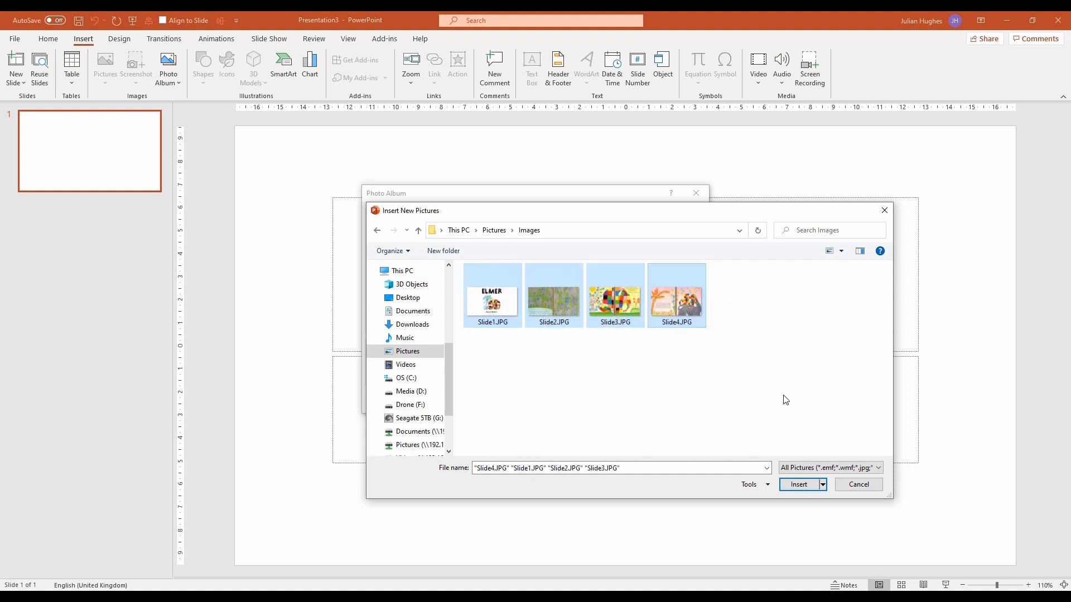
Create a photo album from the four images Slide1 to Slide4 and delete its title slide
{"action": "left_click", "coordinate": [799, 483]}
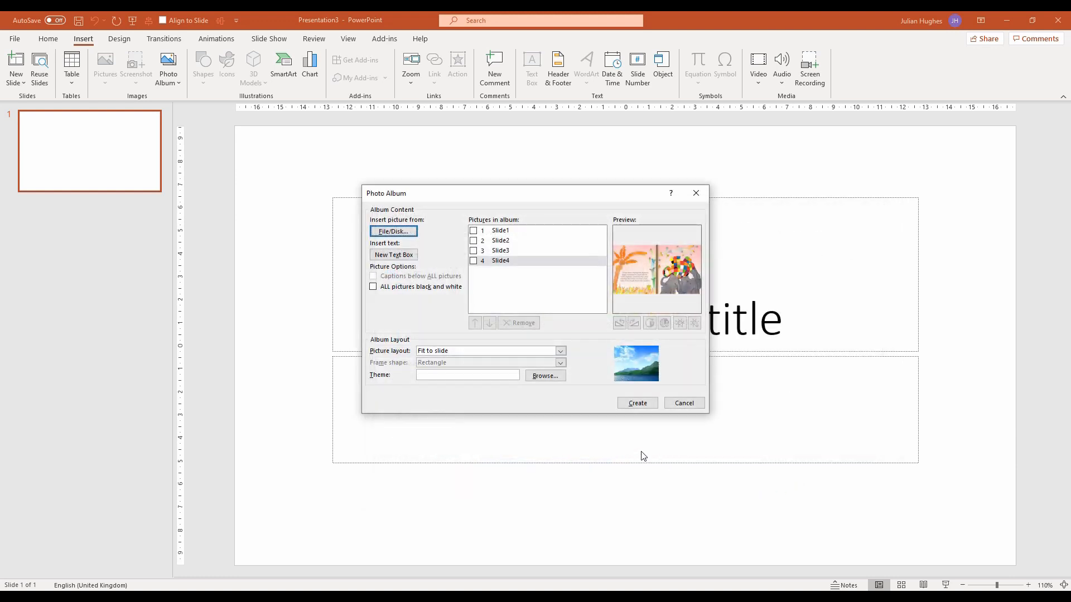
{"action": "left_click", "coordinate": [630, 403]}
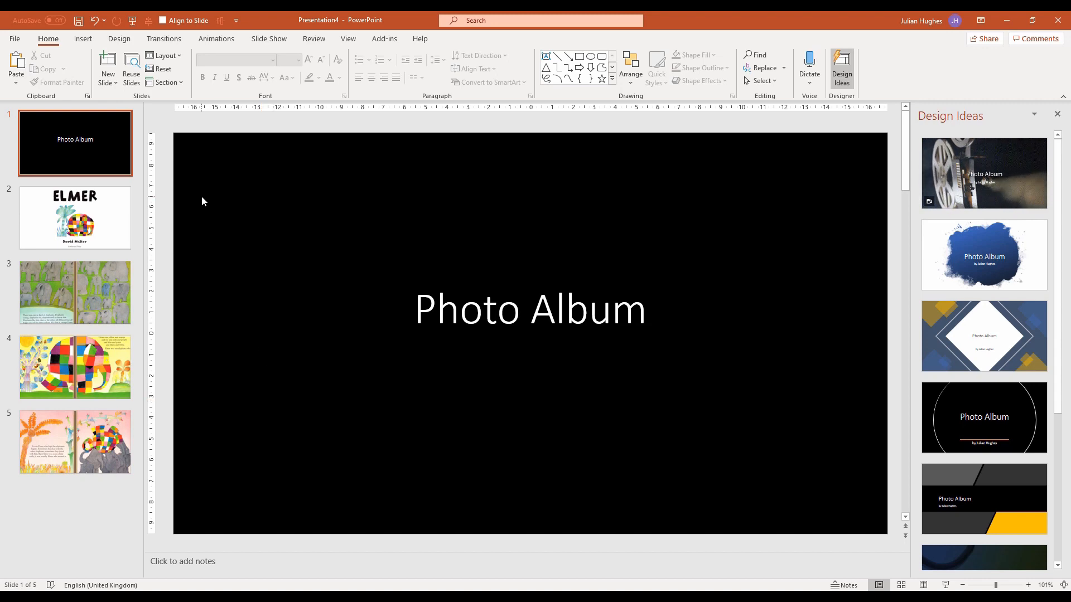
{"action": "left_click", "coordinate": [118, 173]}
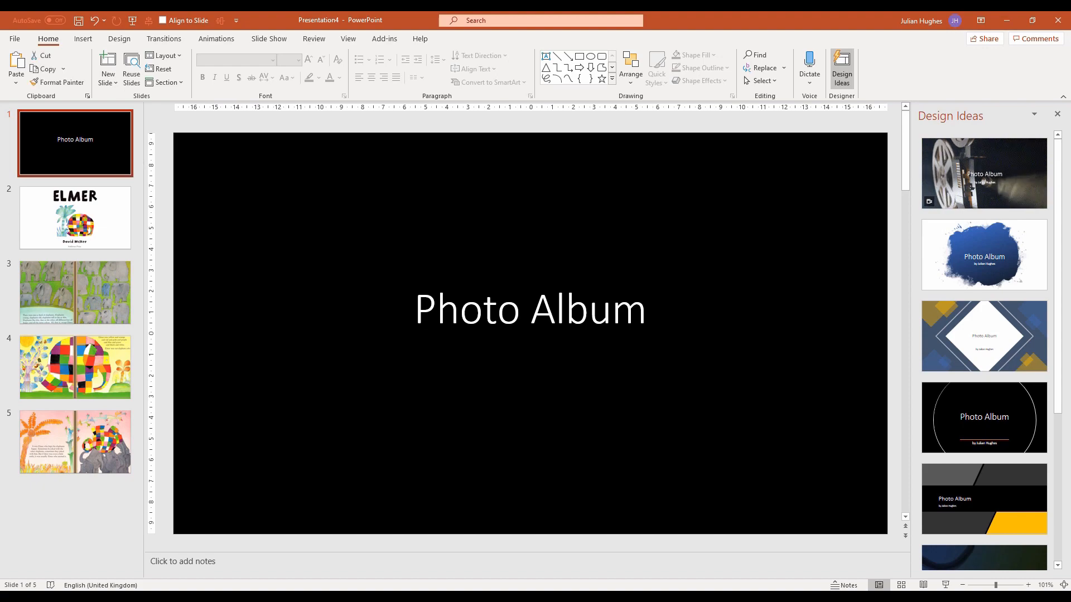
{"action": "key", "text": "Delete"}
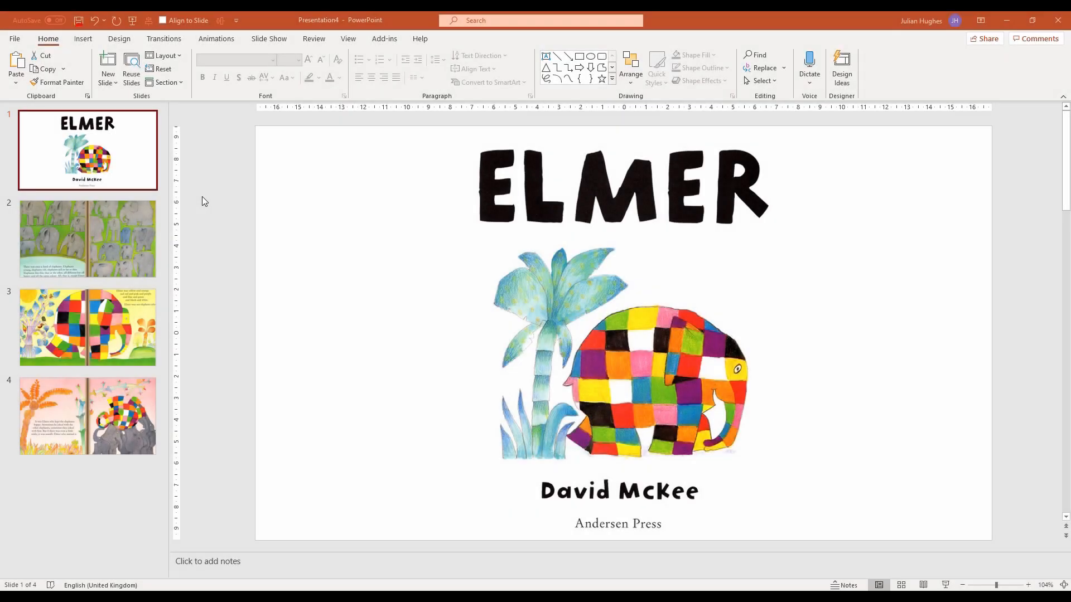
Record and play back an audio narration named S1 on the cover slide, placing its icon in the blank area left of the palm tree
{"action": "left_click", "coordinate": [84, 43]}
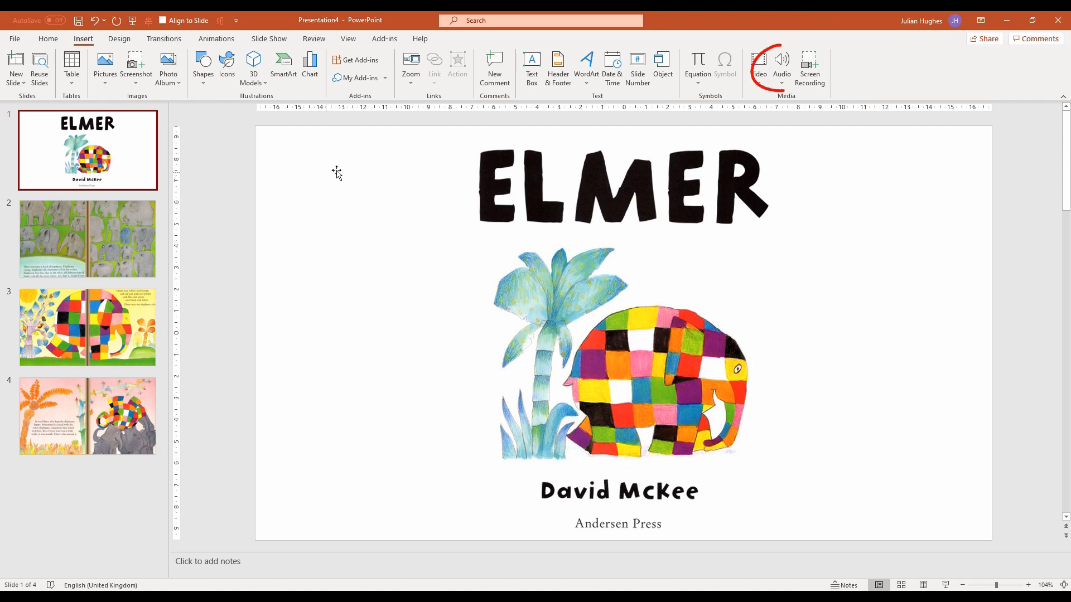
{"action": "left_click", "coordinate": [784, 58]}
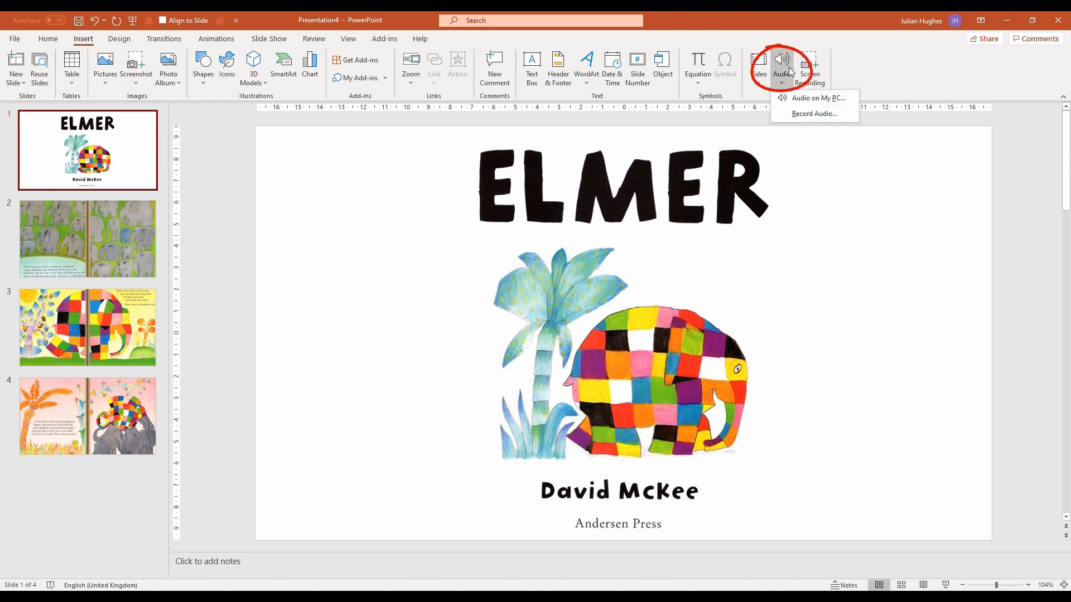
{"action": "left_click", "coordinate": [829, 113]}
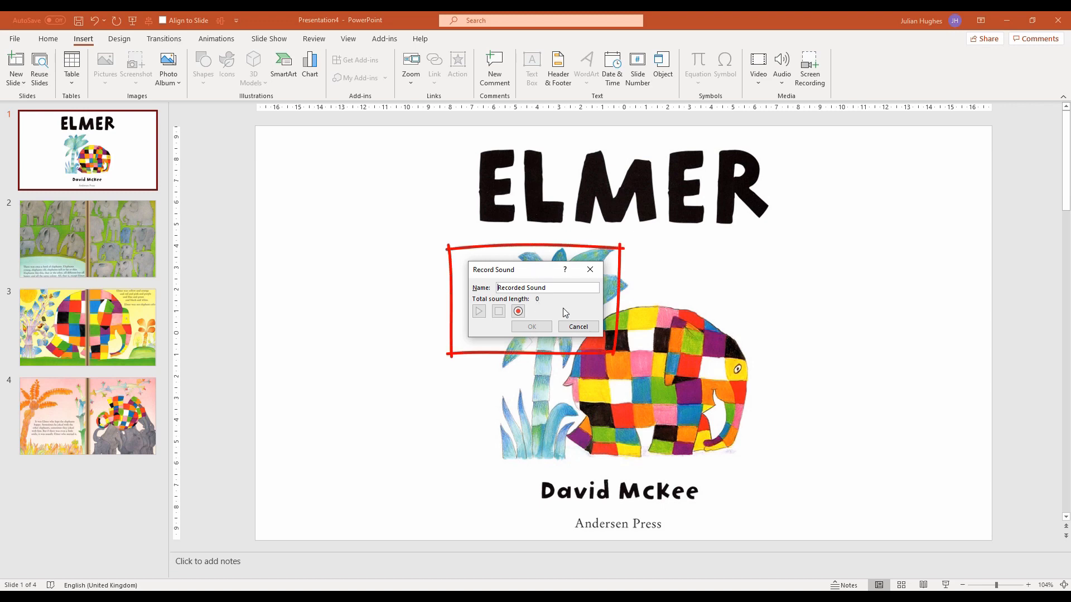
{"action": "left_click_drag", "start_coordinate": [563, 290], "coordinate": [476, 284]}
{"action": "type", "text": "S1"}
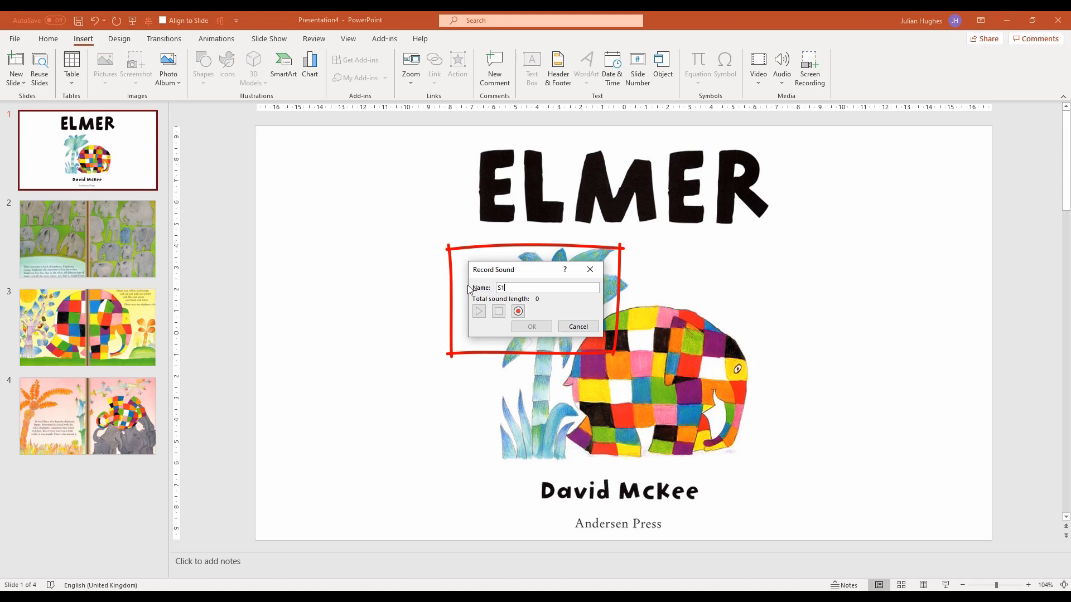
{"action": "left_click", "coordinate": [518, 313]}
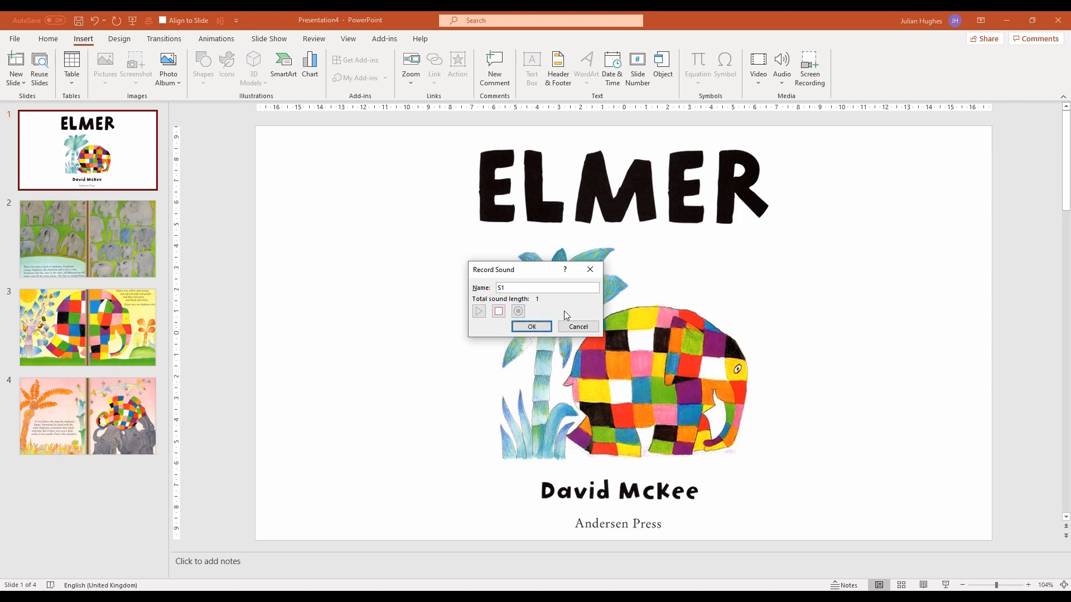
{"action": "left_click", "coordinate": [500, 314]}
{"action": "left_click", "coordinate": [478, 314]}
{"action": "left_click", "coordinate": [529, 327]}
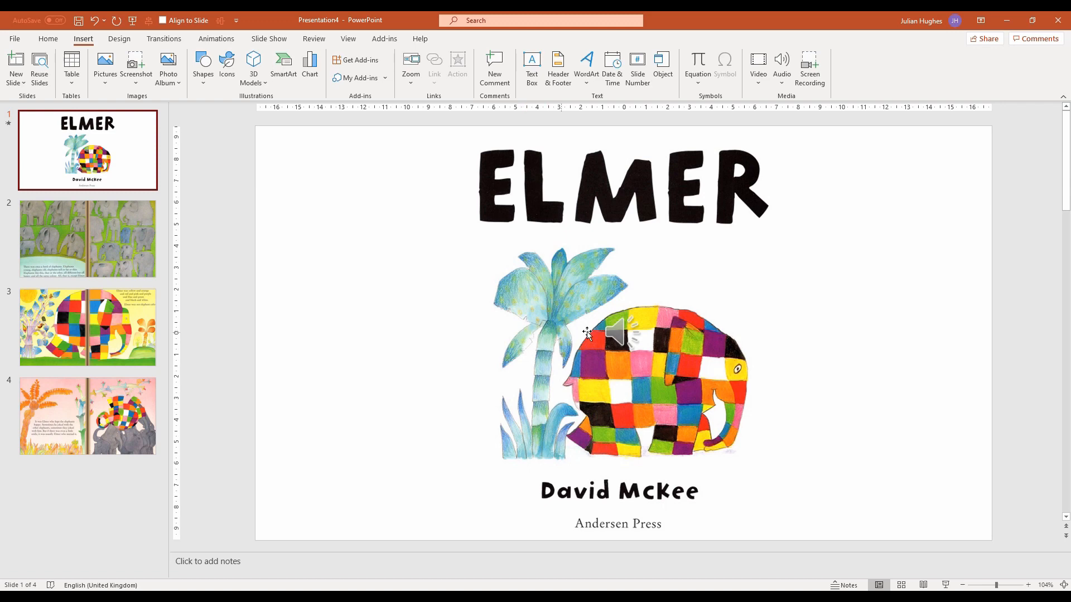
{"action": "left_click_drag", "start_coordinate": [615, 334], "coordinate": [342, 297]}
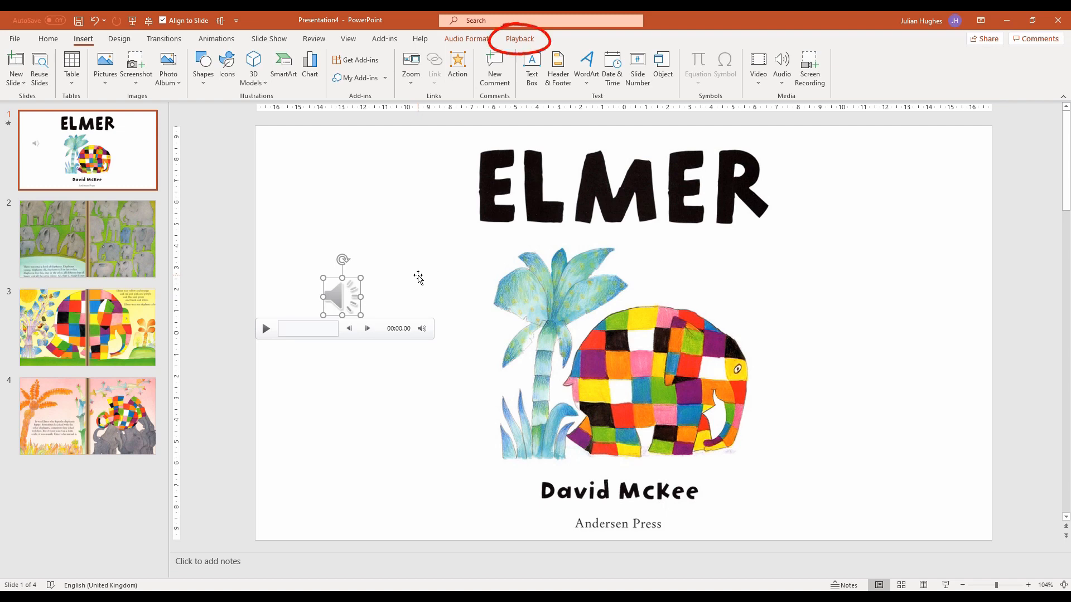
{"action": "left_click", "coordinate": [397, 291]}
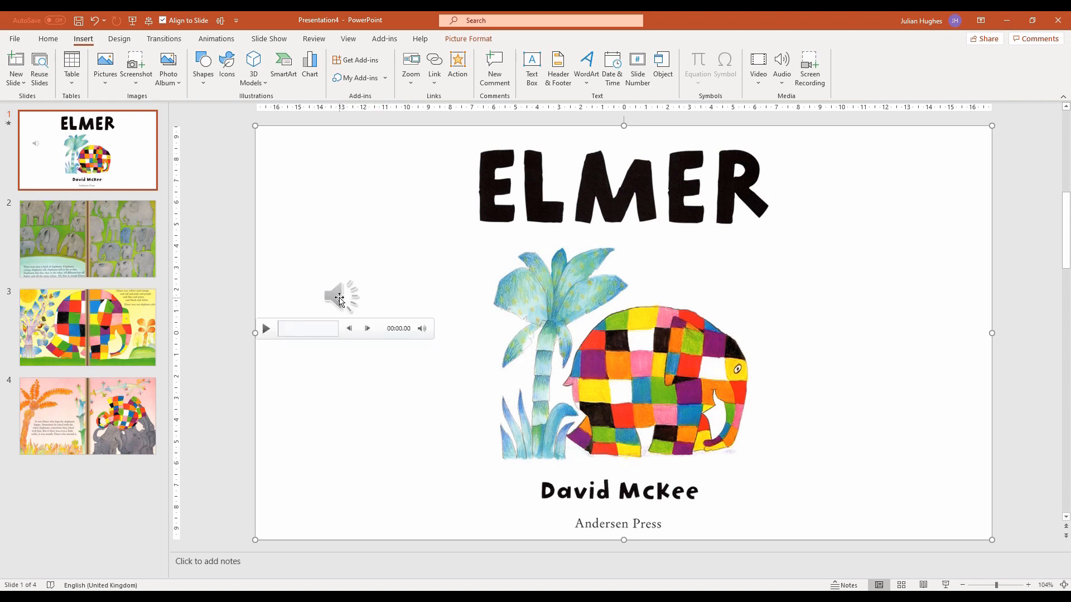
Set the cover slide's audio to start automatically and hide its icon during the show
{"action": "left_click", "coordinate": [343, 299]}
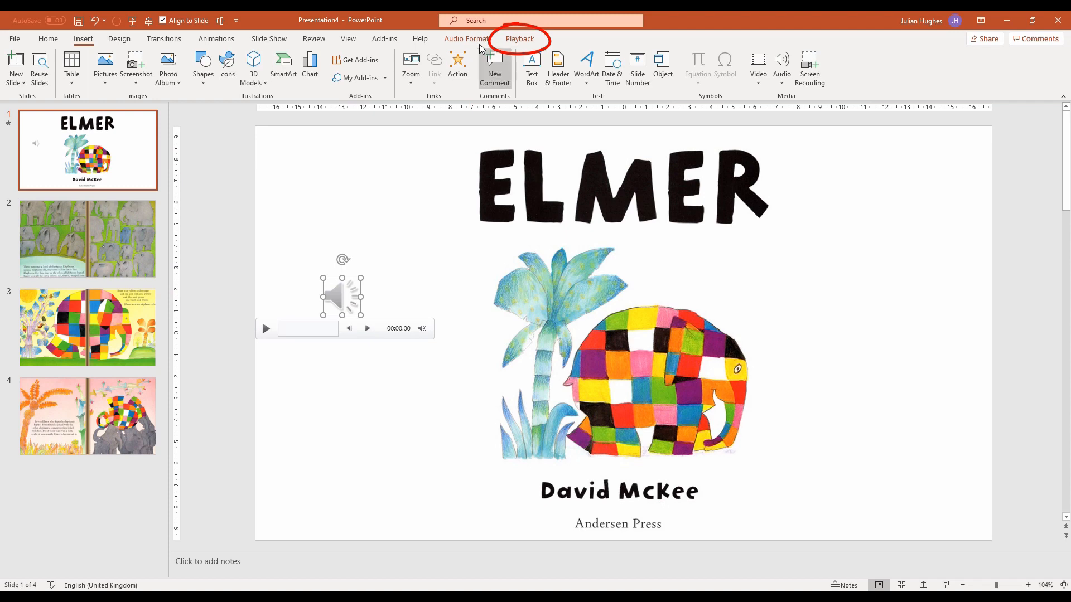
{"action": "left_click", "coordinate": [522, 40]}
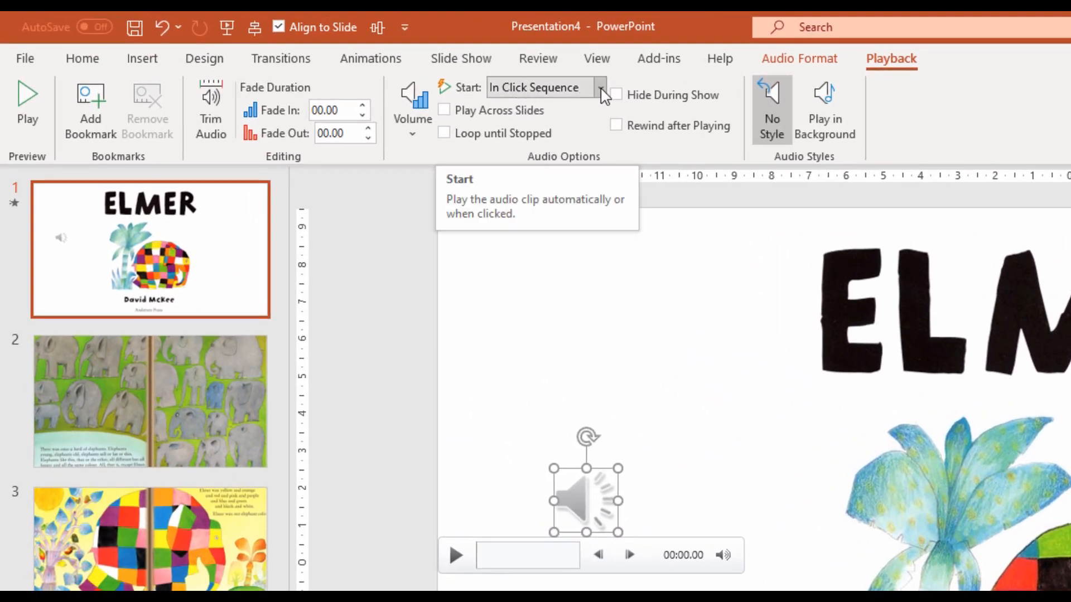
{"action": "left_click", "coordinate": [600, 88]}
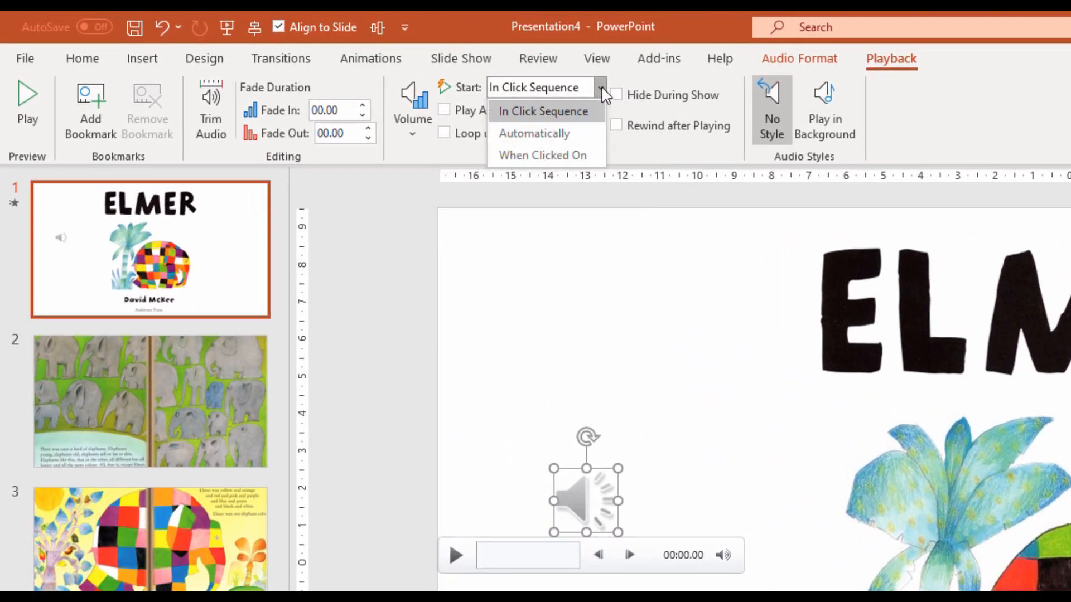
{"action": "left_click", "coordinate": [574, 135]}
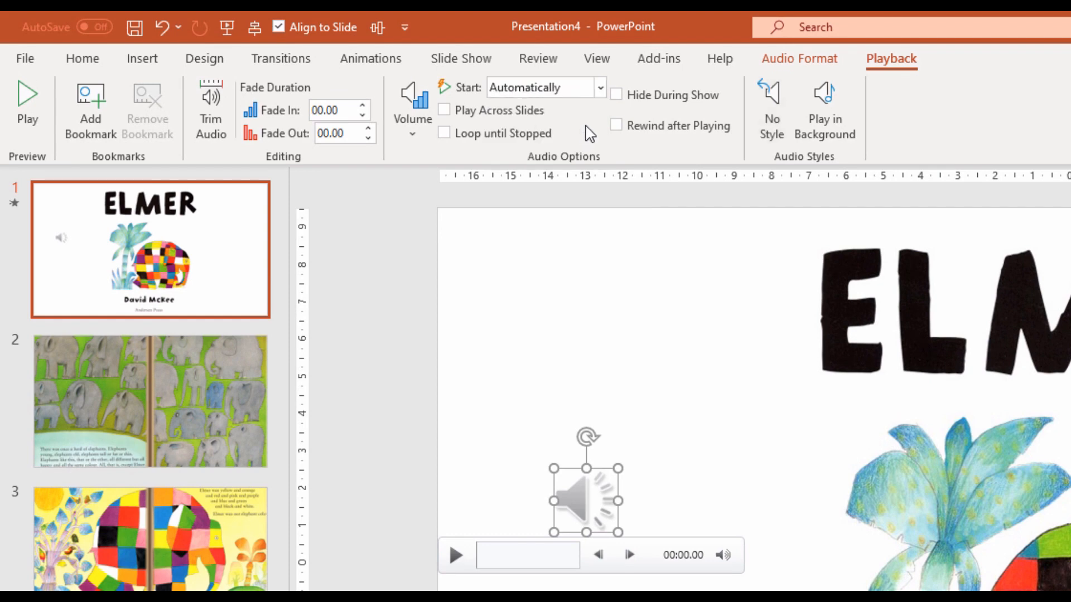
{"action": "left_click", "coordinate": [616, 96]}
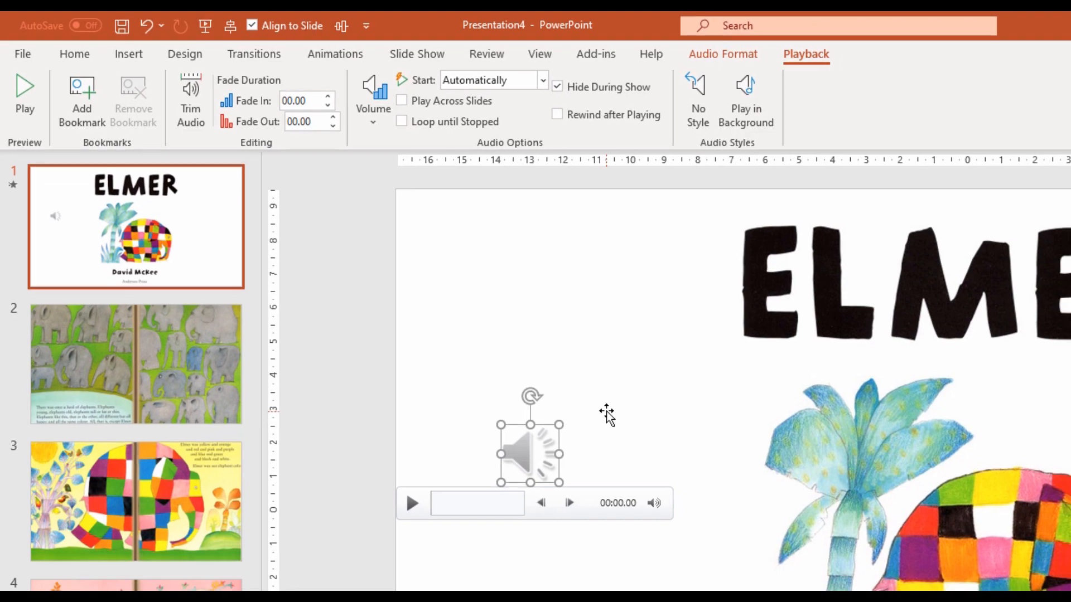
{"action": "left_click", "coordinate": [671, 458]}
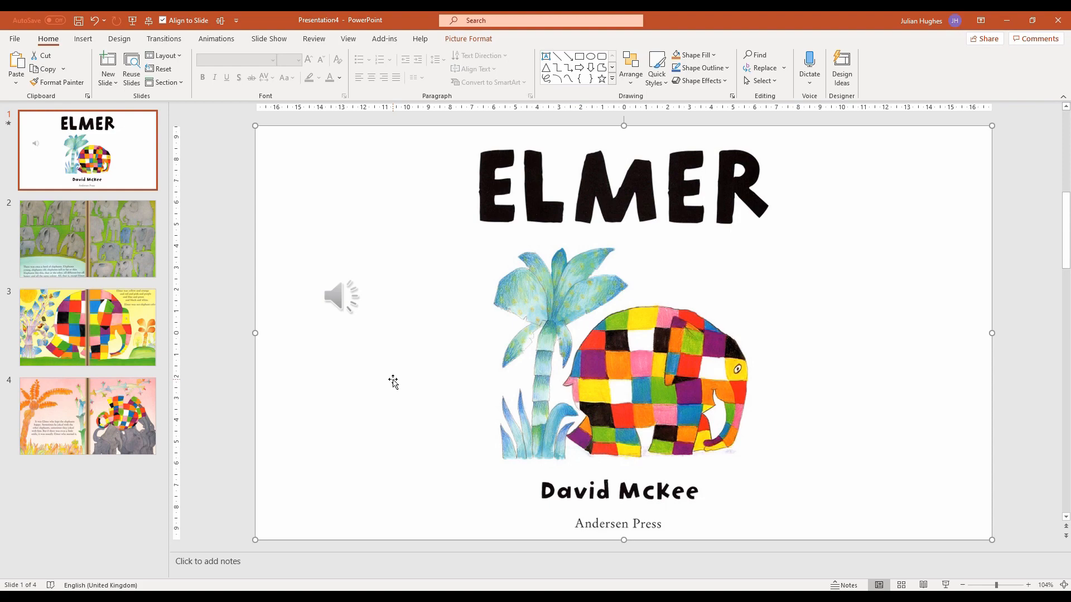
Run the slide show in Presenter View to check the cover narration, and return to editing at slide 2
{"action": "key", "text": "alt+F5"}
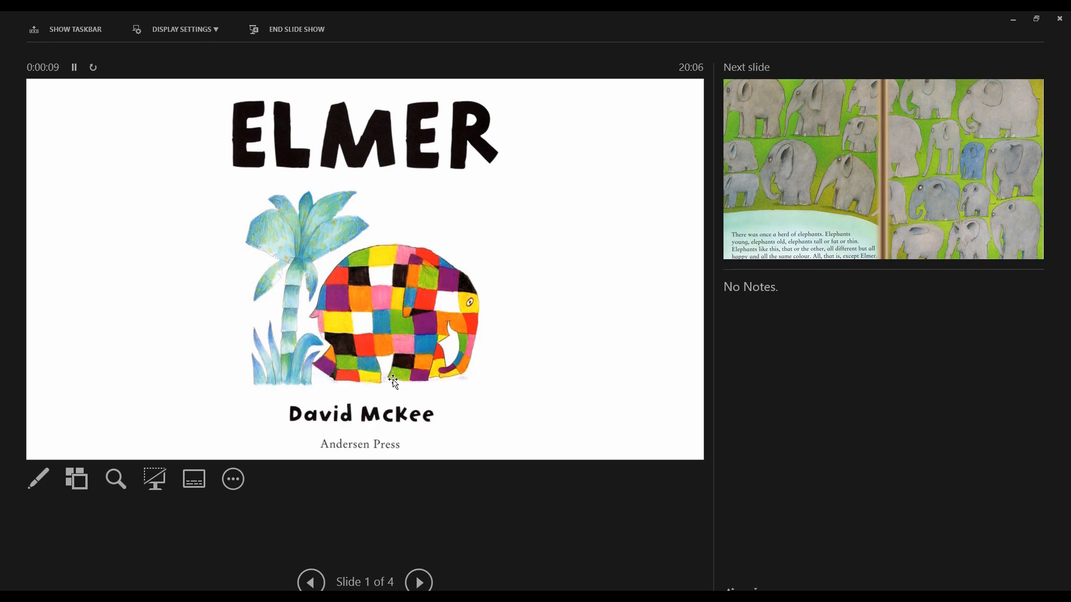
{"action": "key", "text": "Escape"}
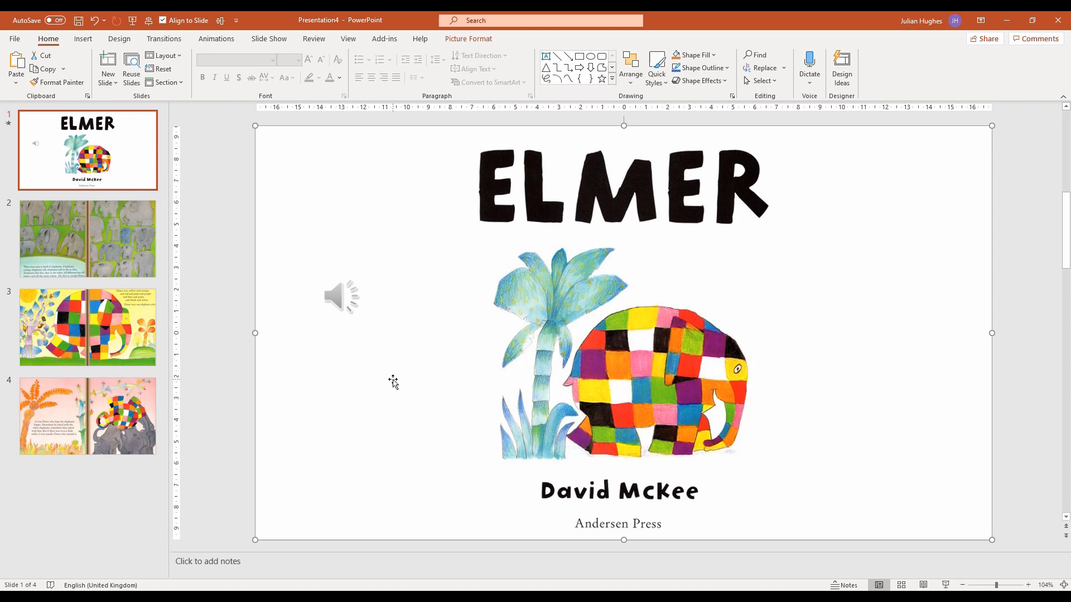
{"action": "left_click", "coordinate": [117, 233]}
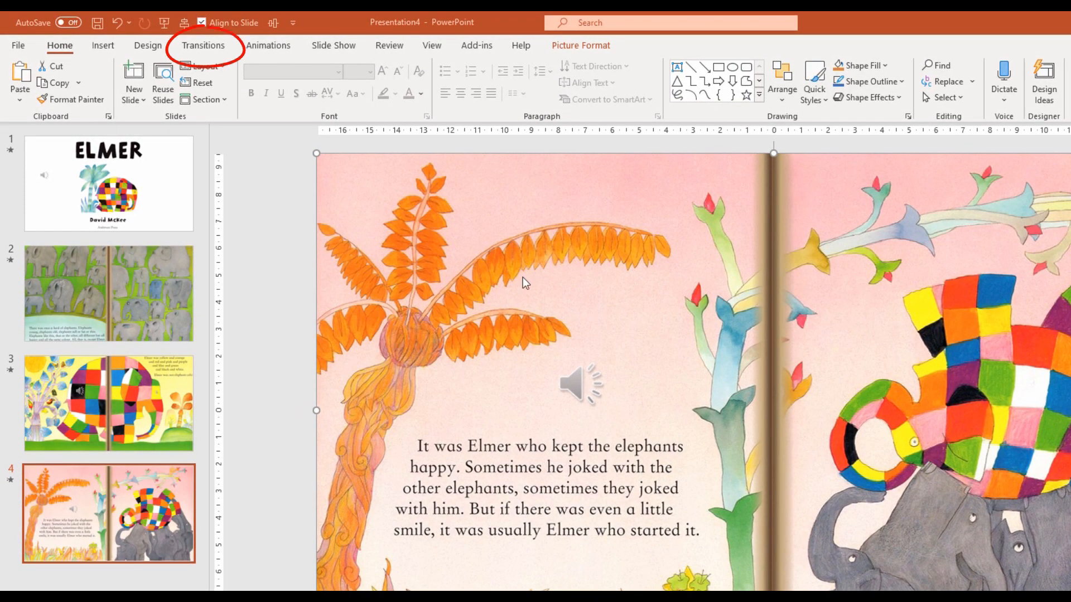
Apply the Curtains transition to slide 4
{"action": "left_click", "coordinate": [204, 46]}
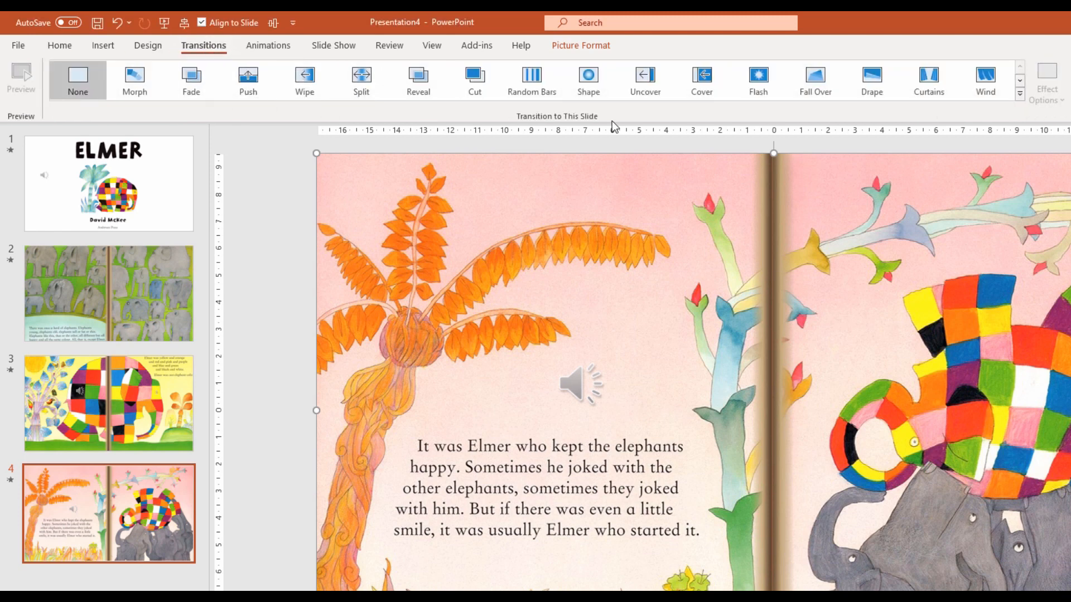
{"action": "left_click", "coordinate": [1020, 96]}
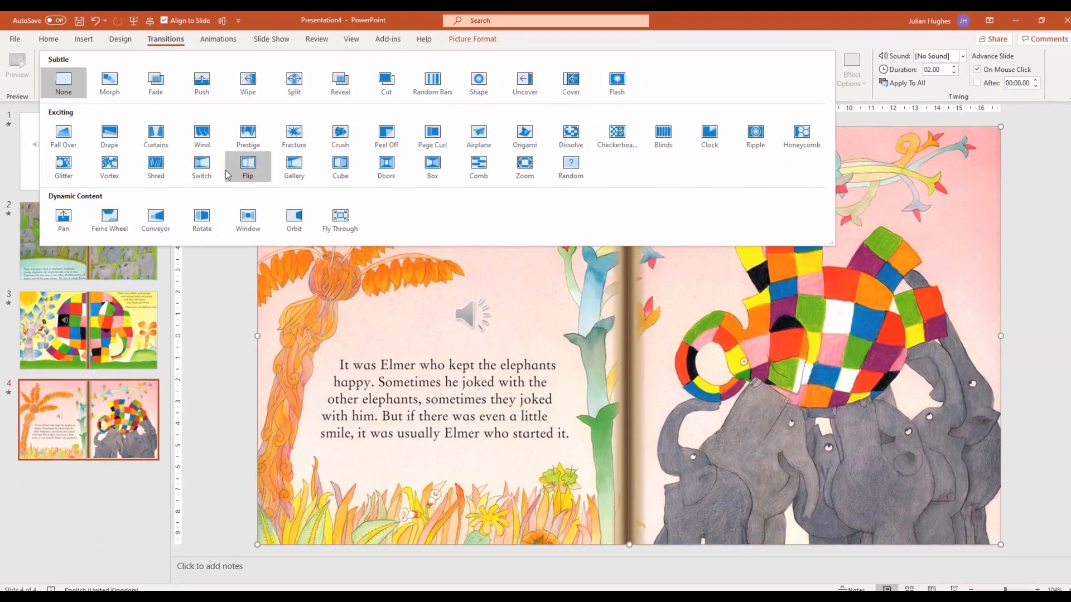
{"action": "left_click", "coordinate": [155, 134]}
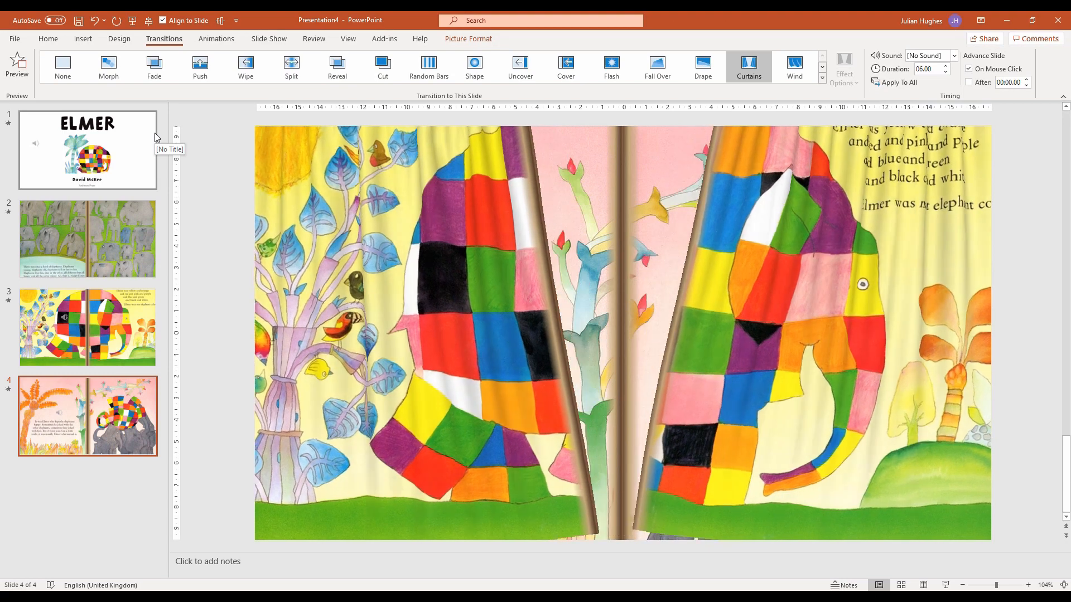
Apply the Page Curl transition to all slides and check it on slides 1 and 2
{"action": "left_click", "coordinate": [822, 80]}
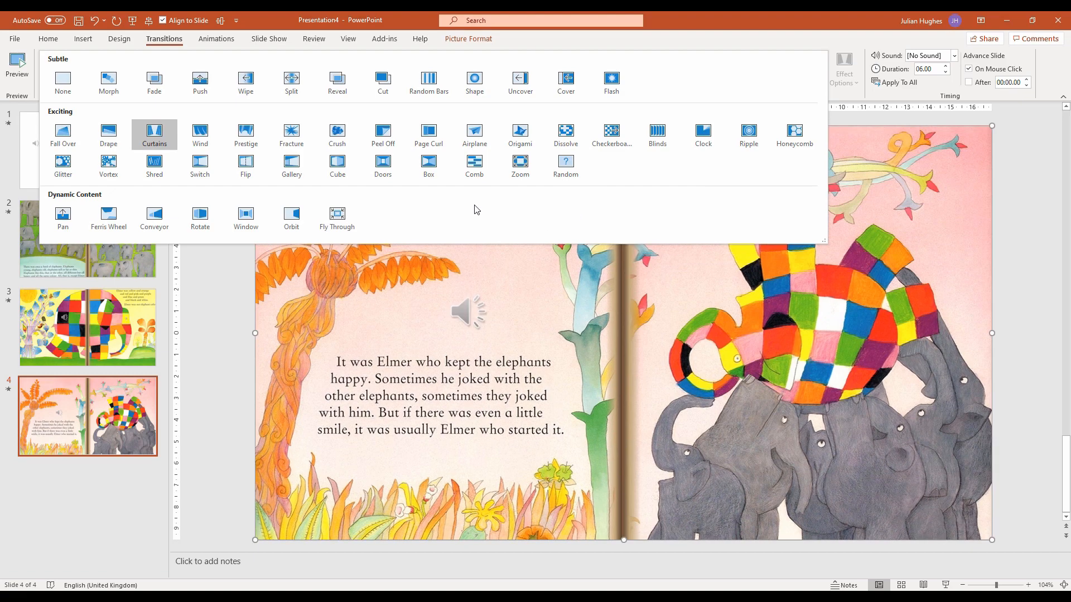
{"action": "left_click", "coordinate": [435, 139]}
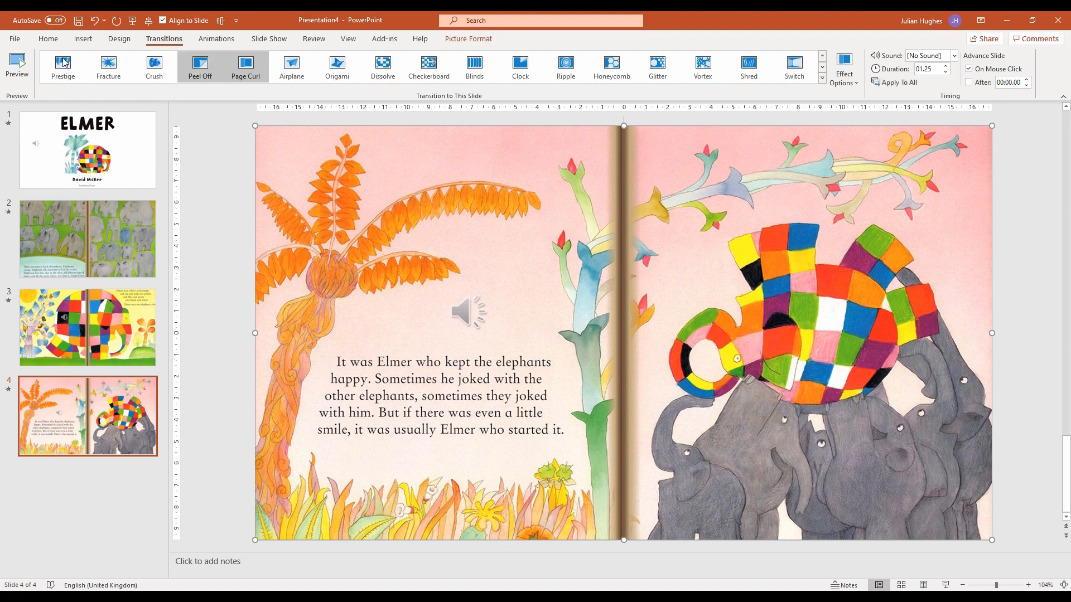
{"action": "left_click", "coordinate": [127, 148]}
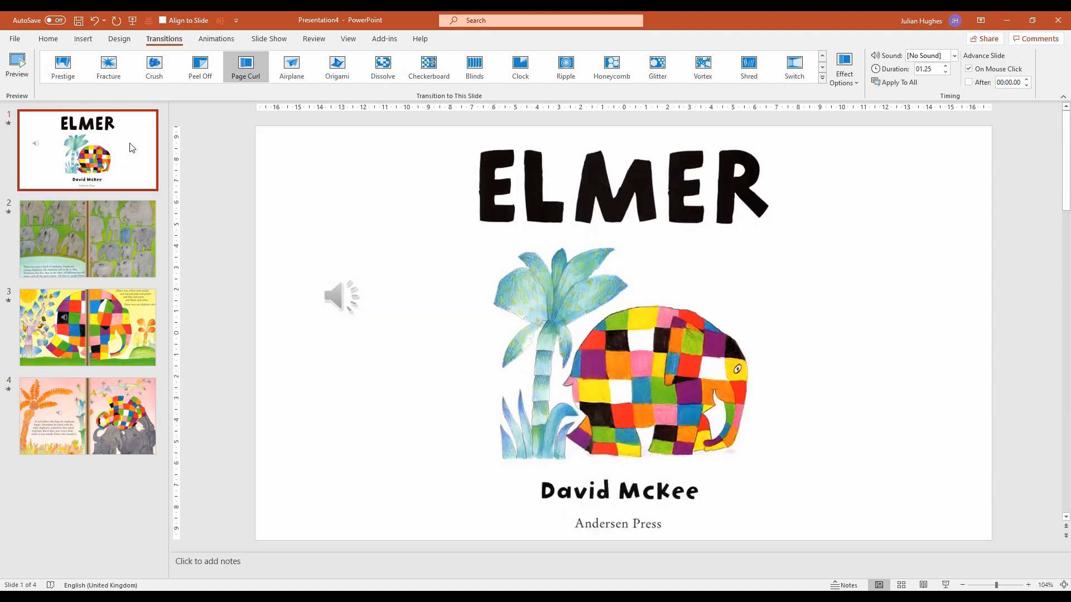
{"action": "left_click", "coordinate": [128, 253]}
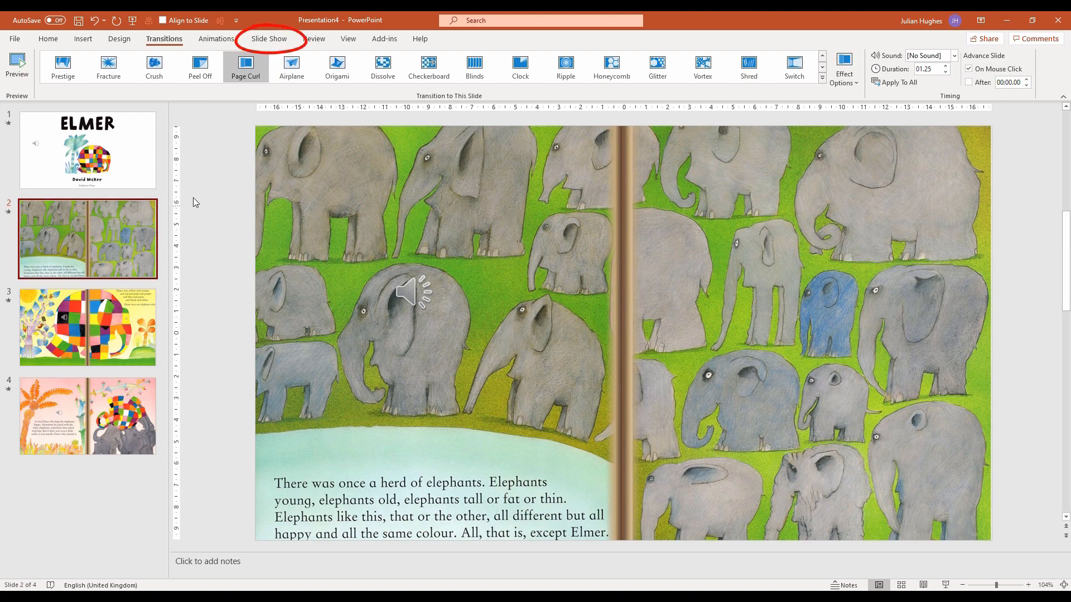
Rehearse the timings through the whole slide show and save the new slide timings
{"action": "left_click", "coordinate": [272, 40]}
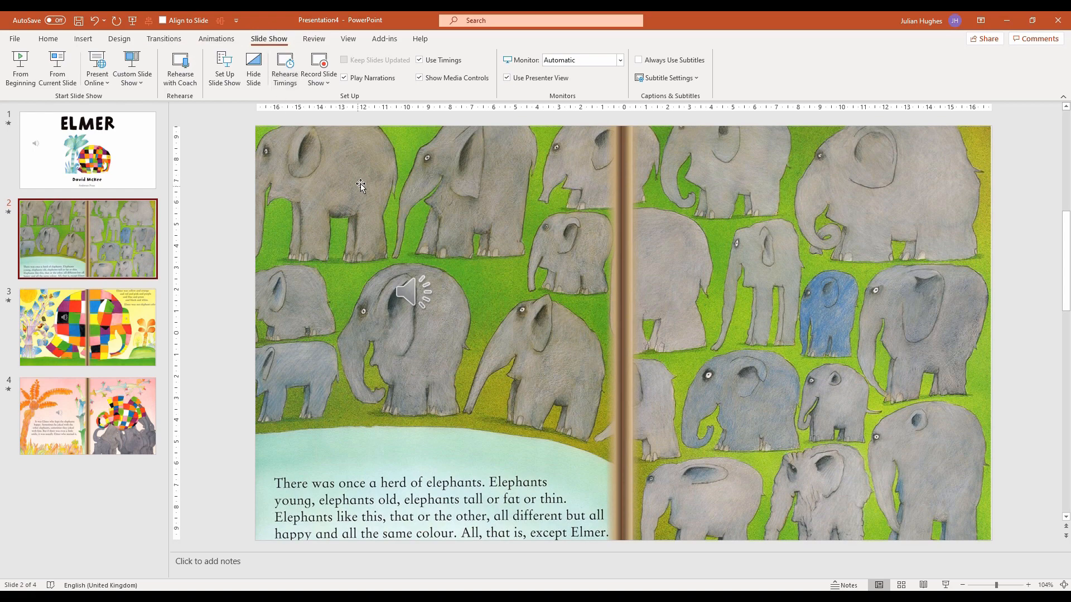
{"action": "left_click", "coordinate": [283, 71]}
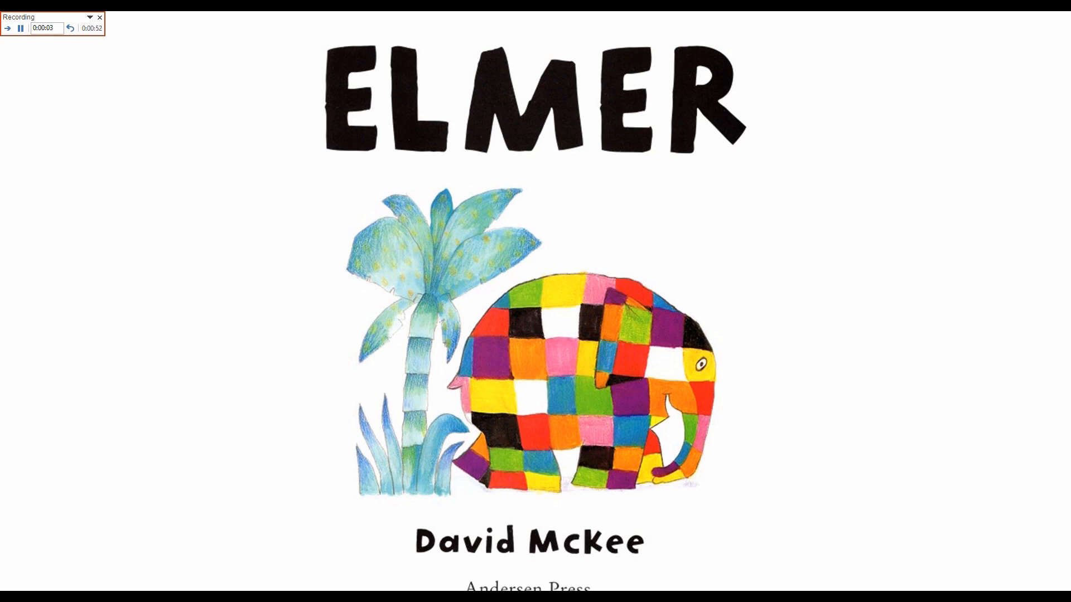
{"action": "key", "text": "Right"}
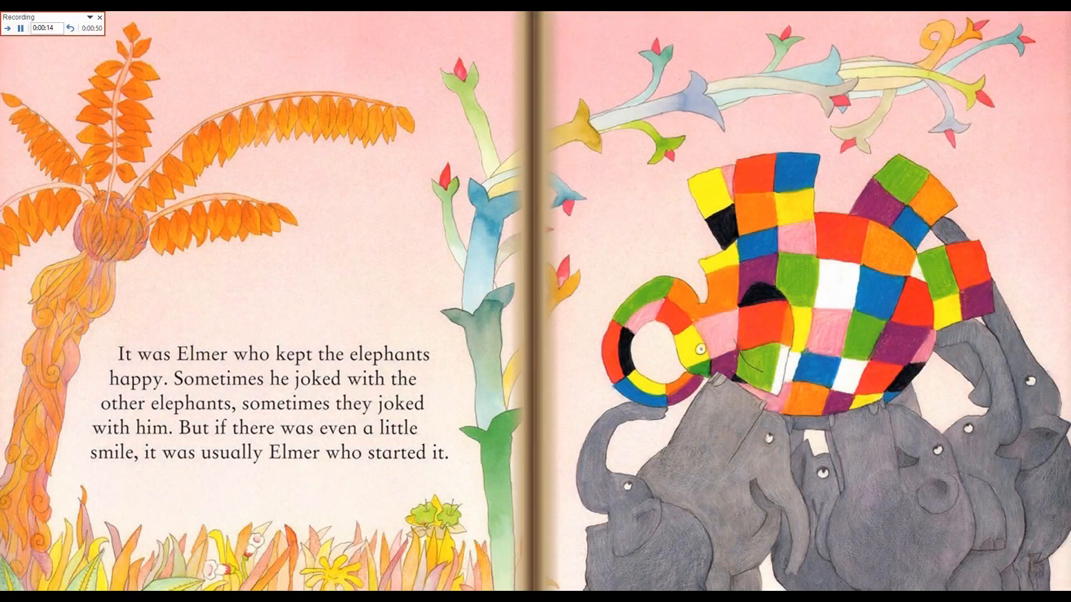
{"action": "key", "text": "Escape"}
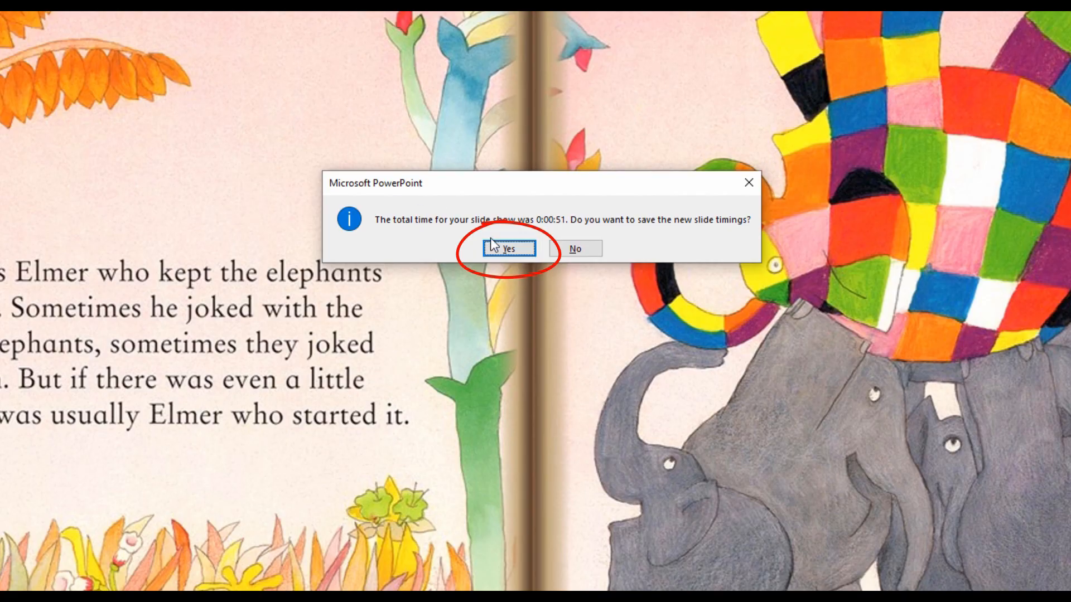
{"action": "left_click", "coordinate": [504, 250]}
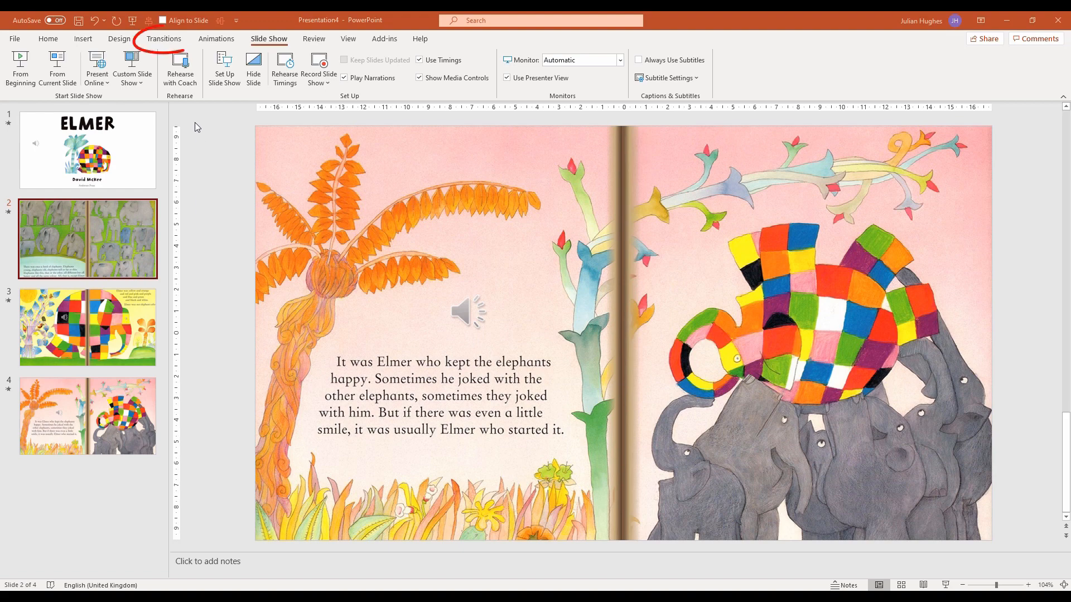
Check the saved automatic advance timings of slides 2 and 1 in the transition settings
{"action": "left_click", "coordinate": [163, 43]}
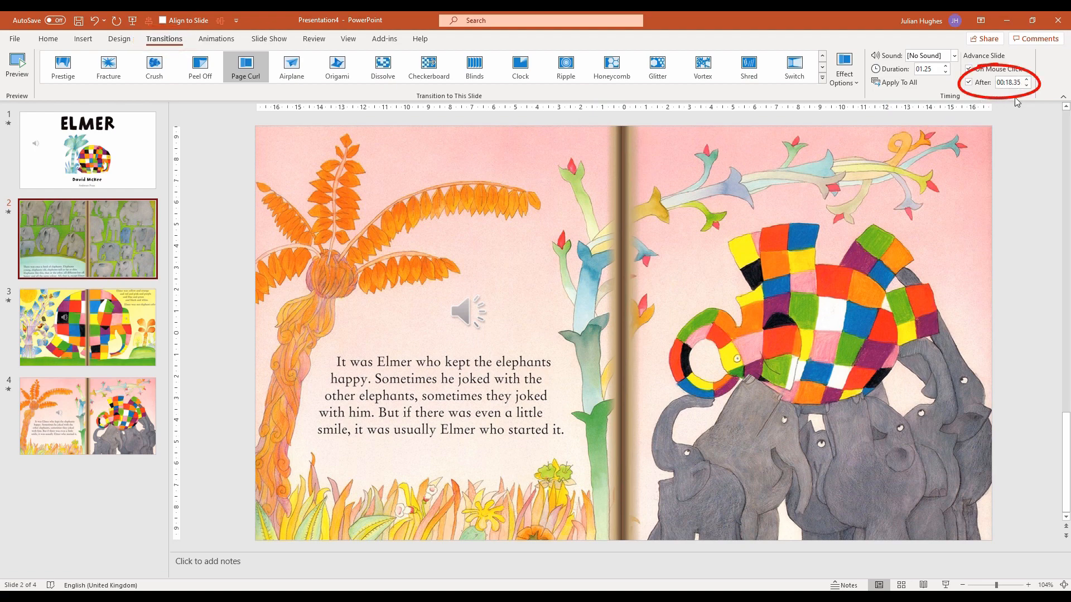
{"action": "left_click", "coordinate": [134, 159]}
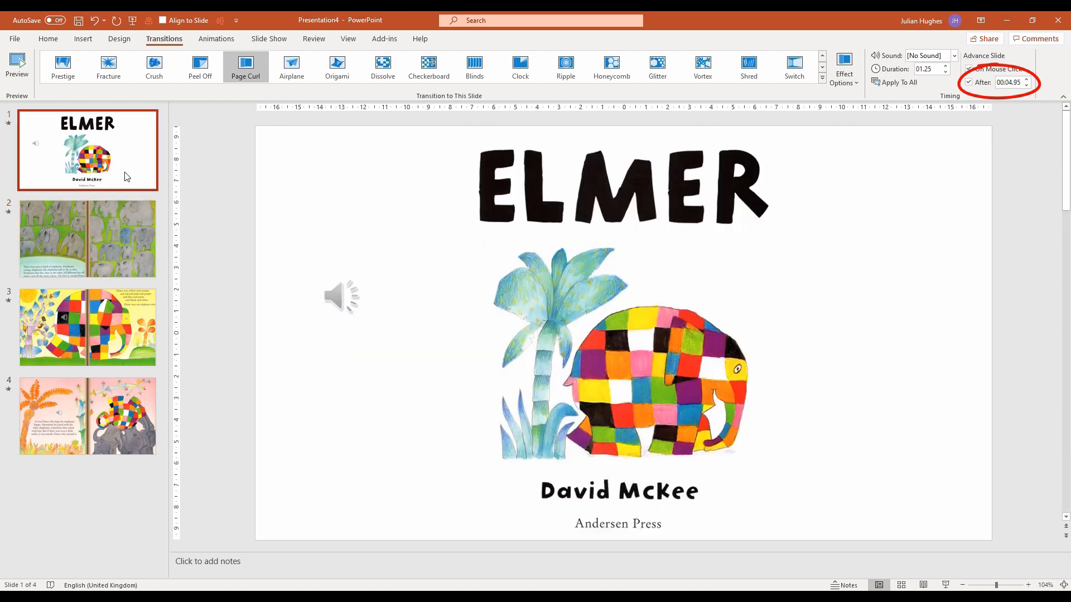
Select slide 2 and save the presentation as "Elmer with audio" in the "1 My PowerPoint" folder inside Documents
{"action": "left_click", "coordinate": [122, 239]}
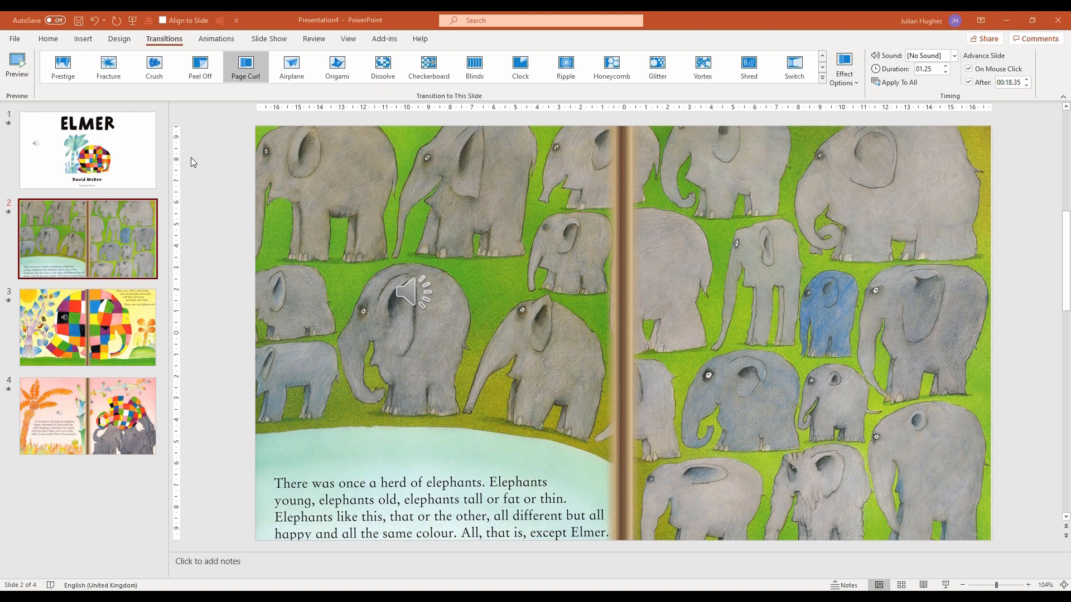
{"action": "left_click", "coordinate": [15, 42]}
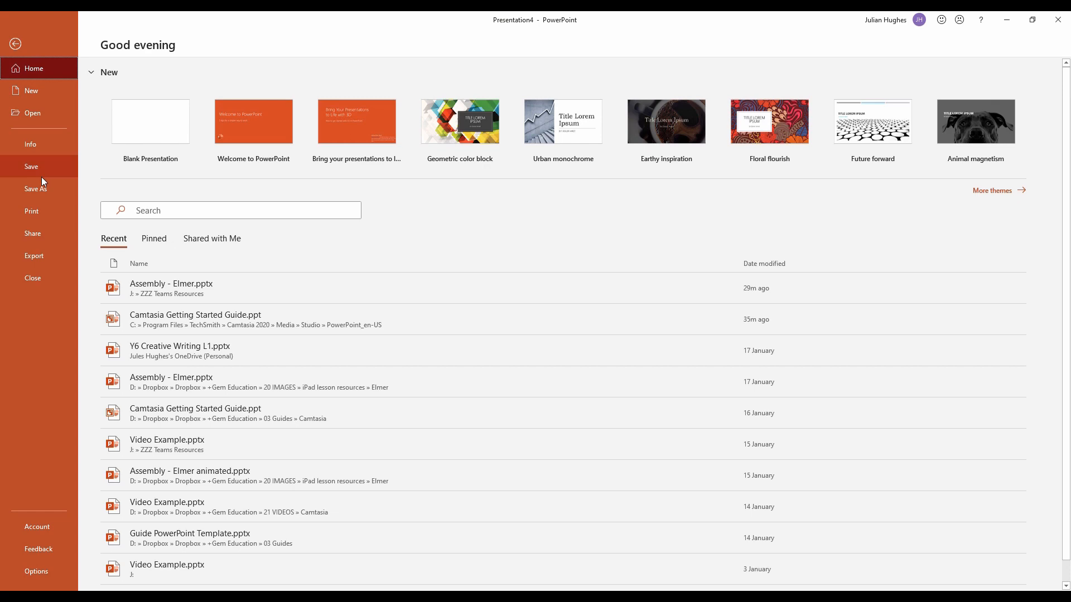
{"action": "left_click", "coordinate": [39, 189]}
{"action": "left_click", "coordinate": [146, 239]}
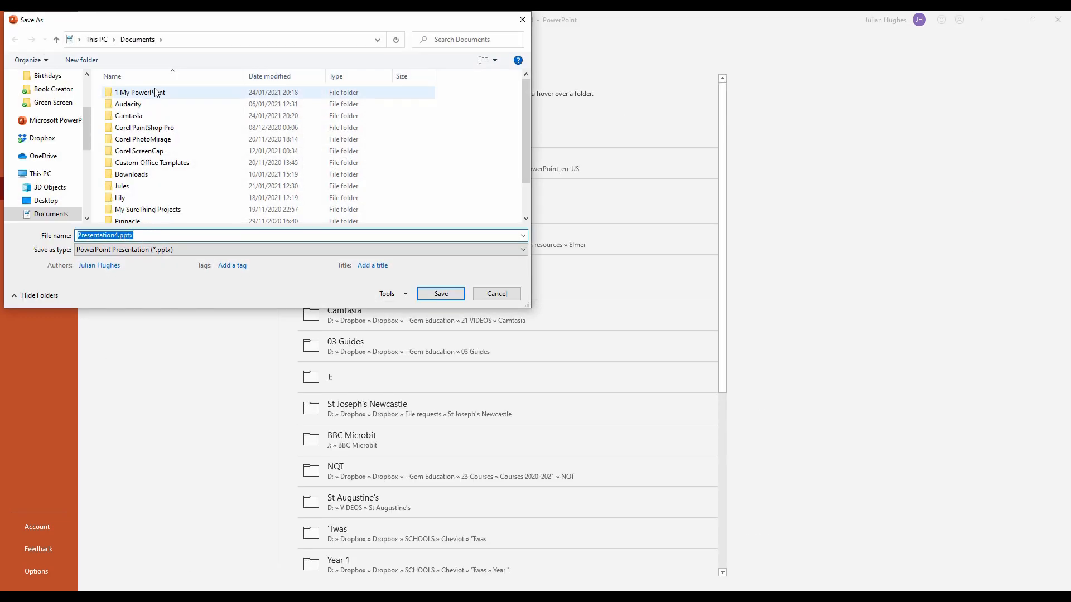
{"action": "double_click", "coordinate": [155, 96]}
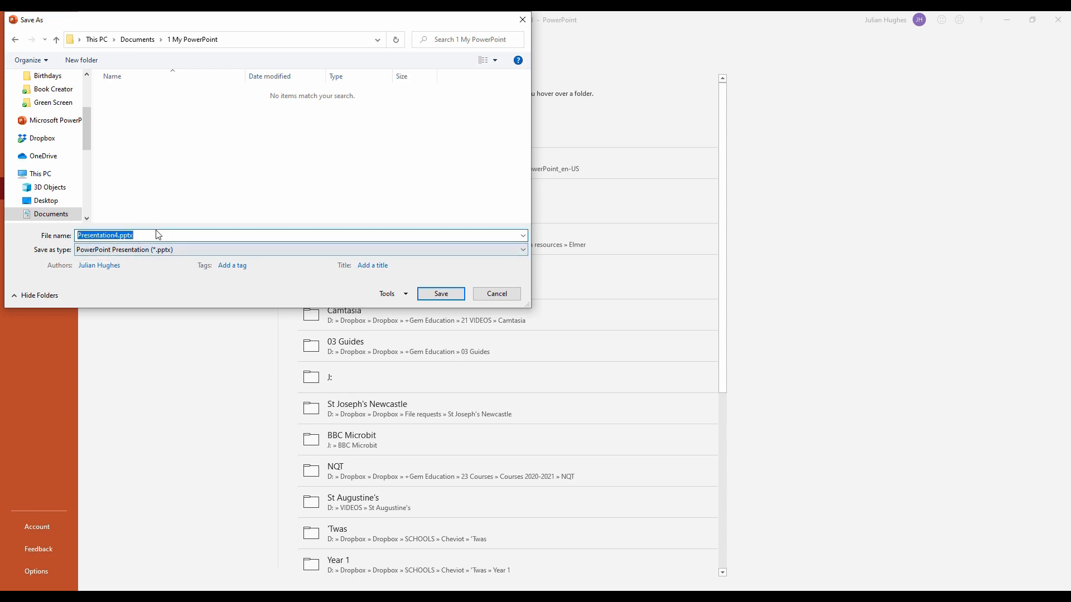
{"action": "type", "text": "Elmer with audio"}
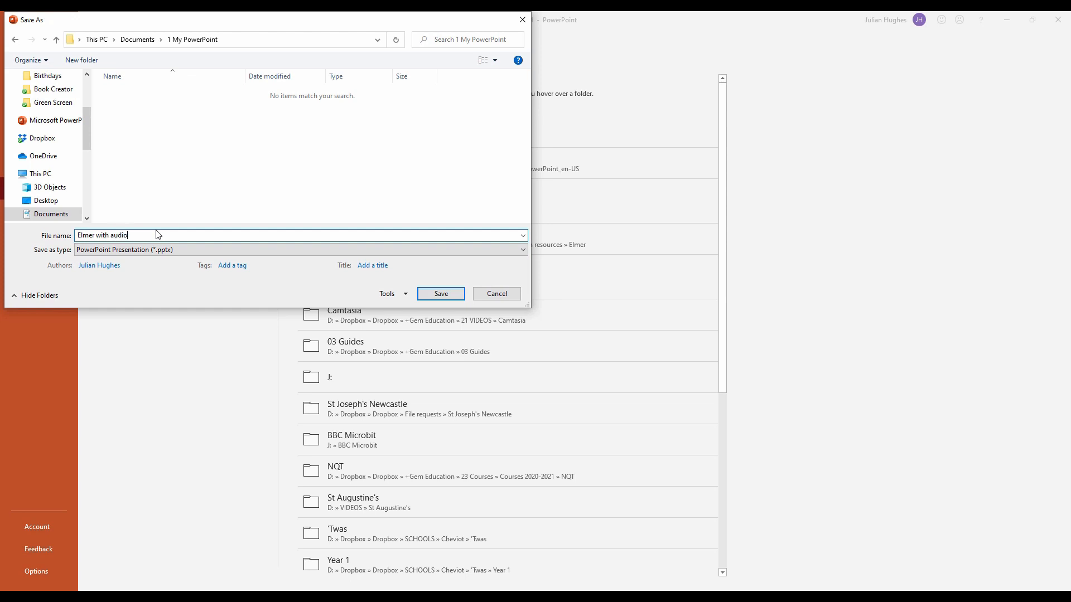
{"action": "left_click", "coordinate": [441, 294]}
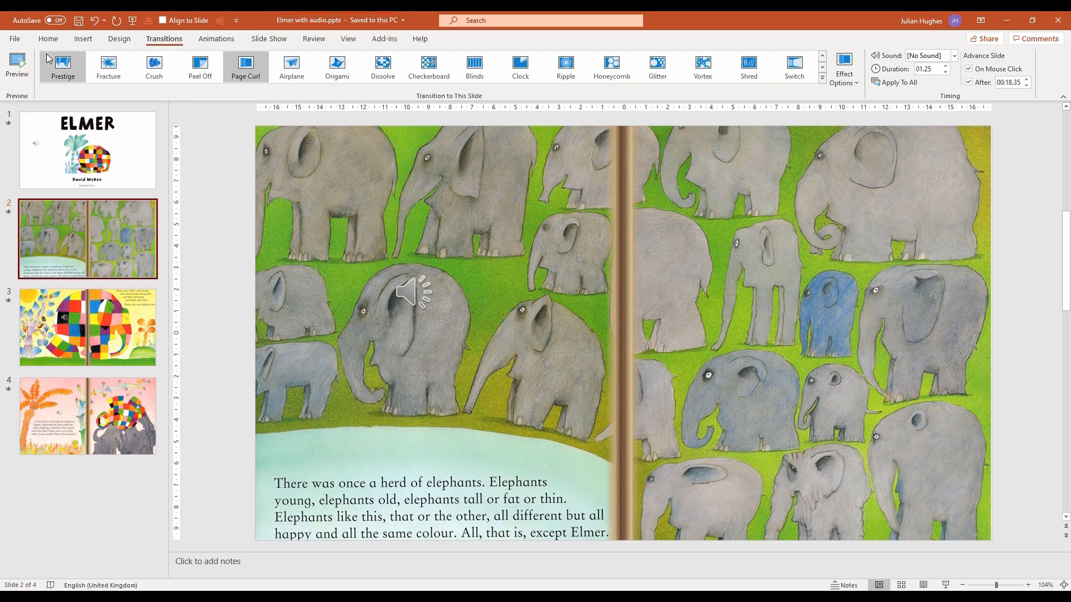
Save a copy of the presentation as an MPEG-4 video (*.mp4) named "Elmer with audio" in the "1 My PowerPoint" folder
{"action": "left_click", "coordinate": [14, 40]}
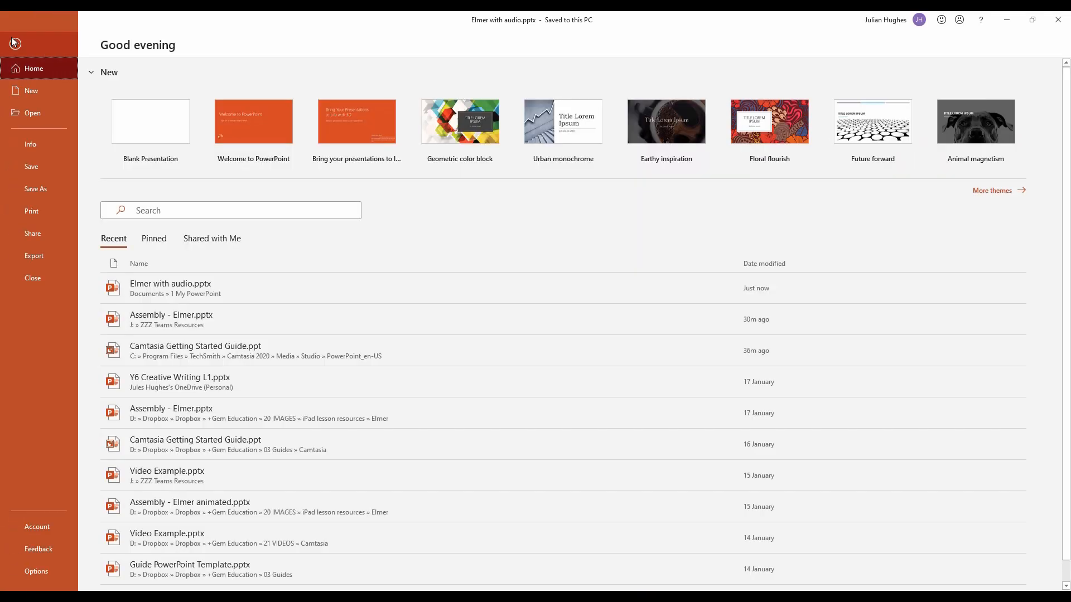
{"action": "left_click", "coordinate": [41, 191]}
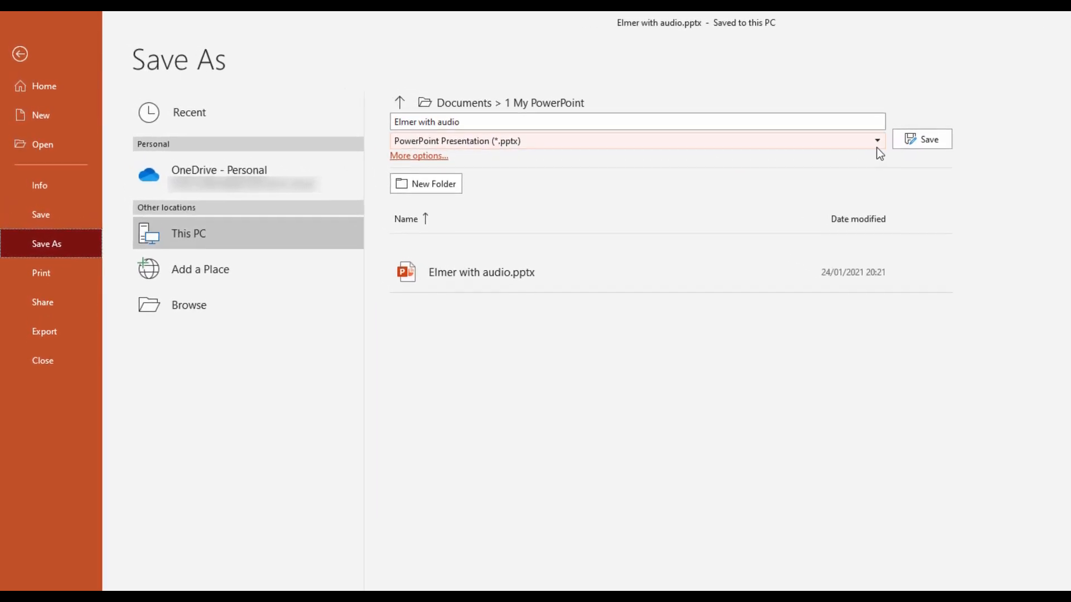
{"action": "left_click", "coordinate": [883, 141]}
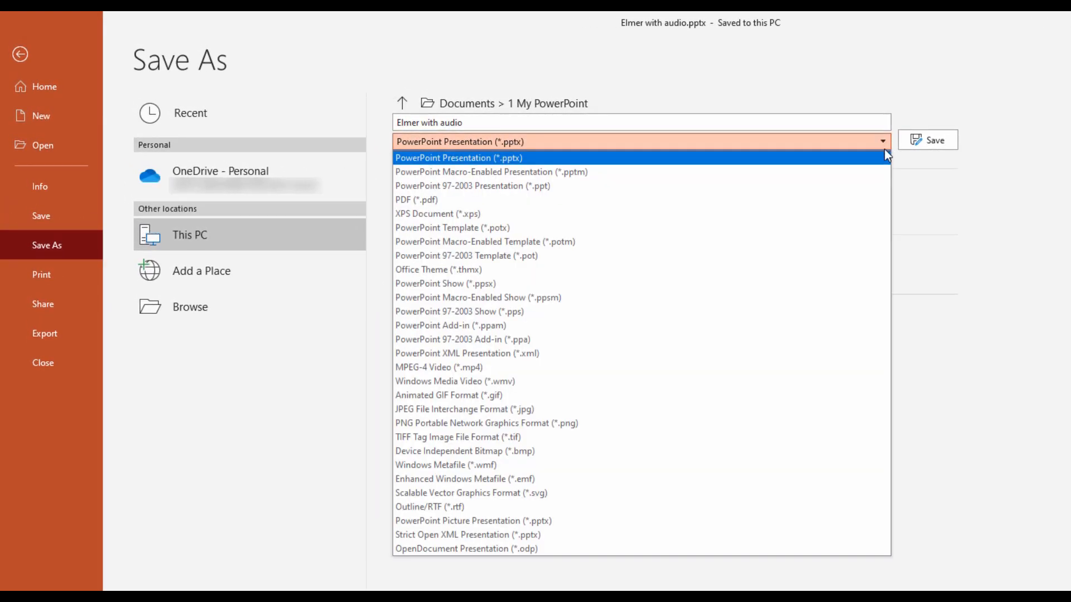
{"action": "left_click", "coordinate": [620, 367]}
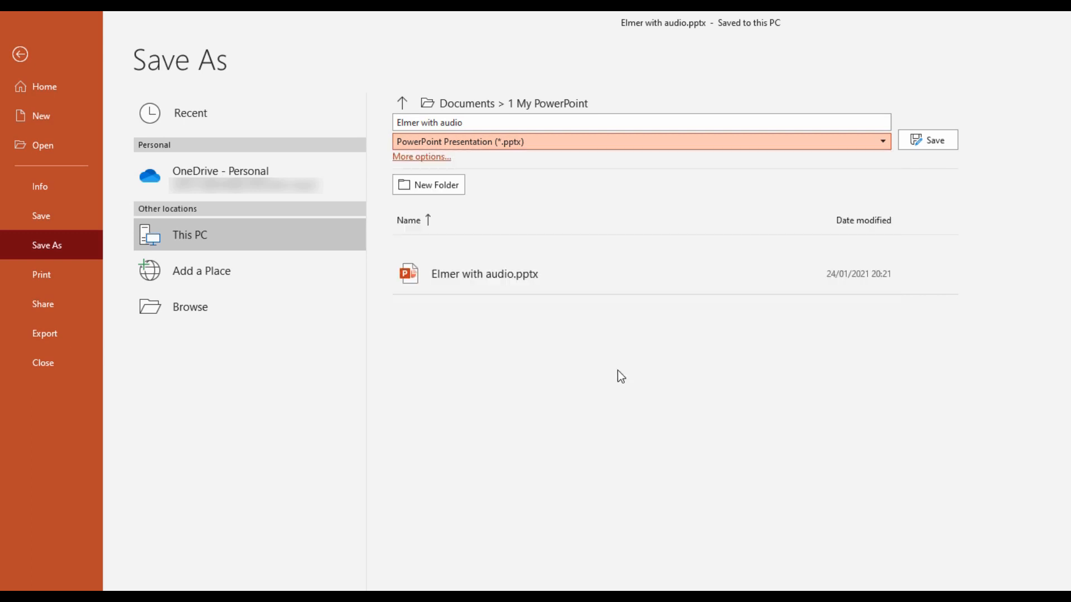
{"action": "left_click", "coordinate": [941, 144]}
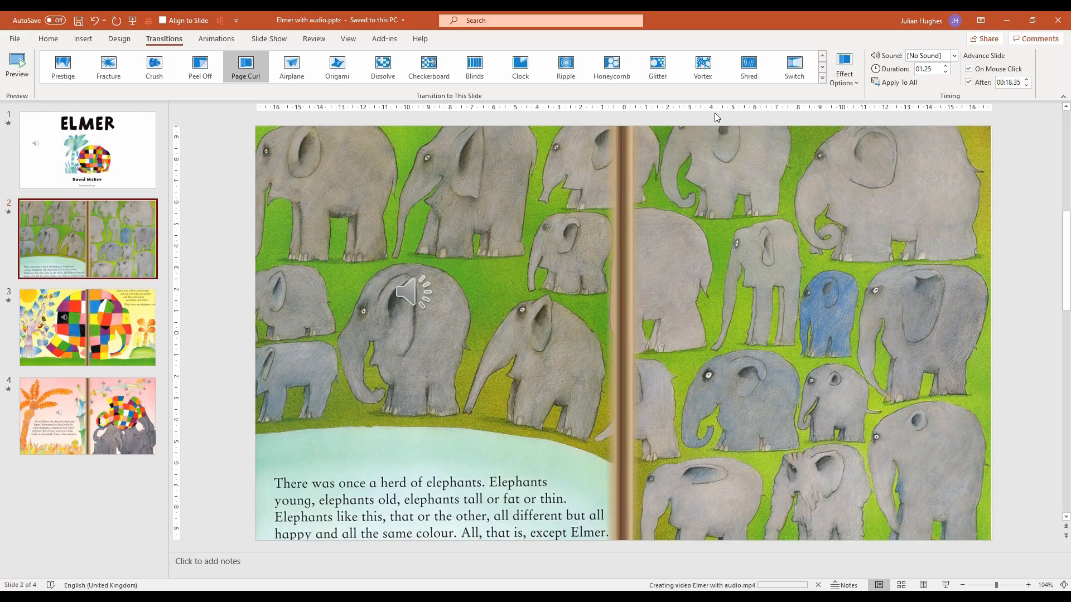